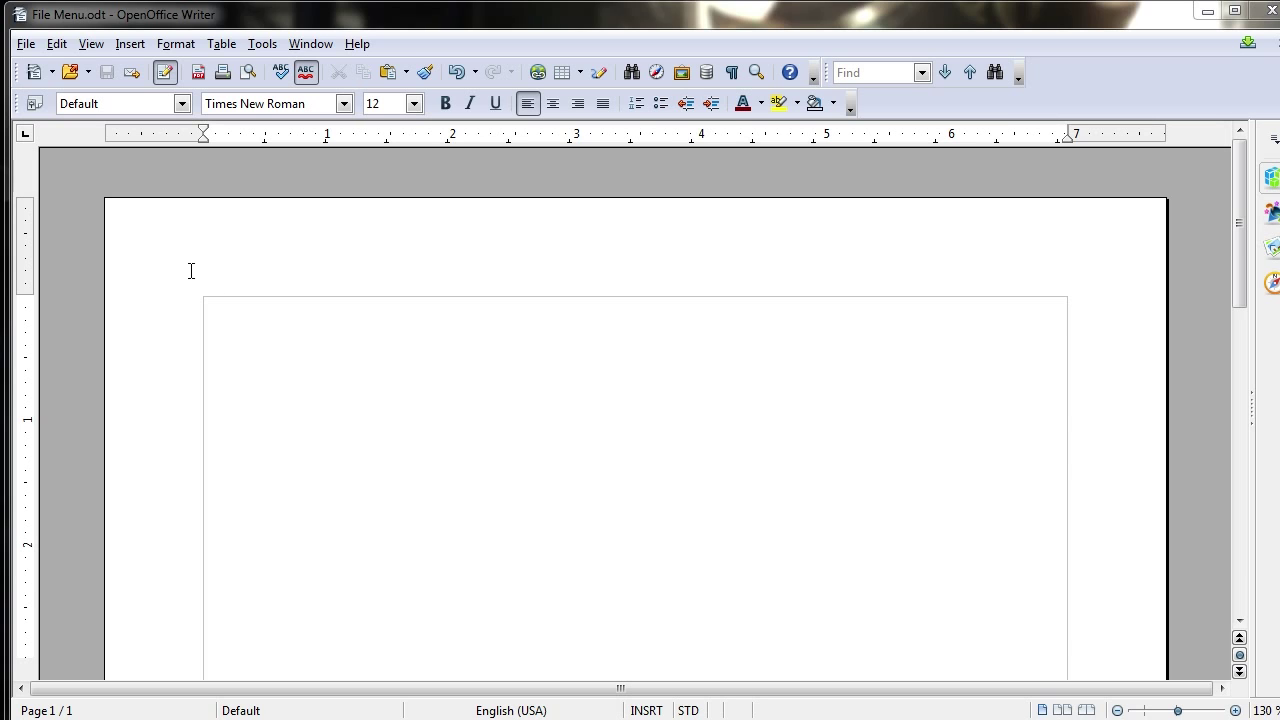
# Open the document's properties and examine its file name, type and location
pyautogui.click(27, 45)
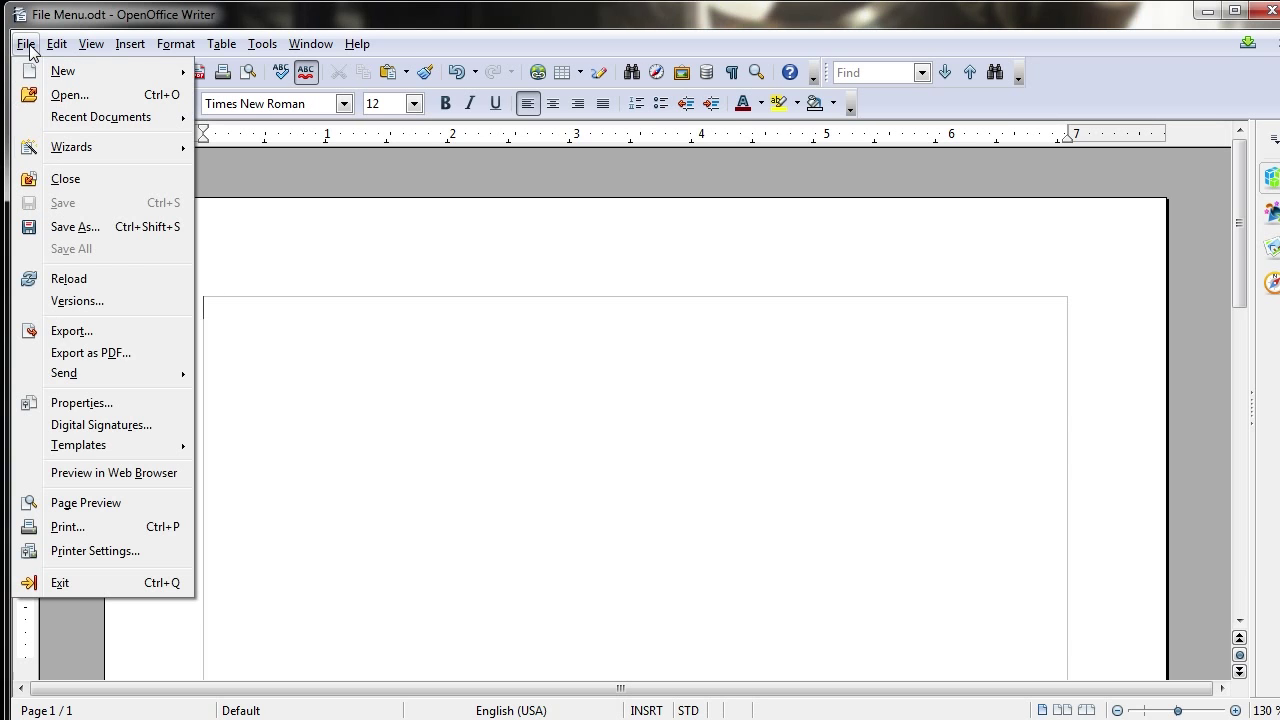
pyautogui.click(110, 404)
pyautogui.moveTo(563, 177); pyautogui.dragTo(441, 160)
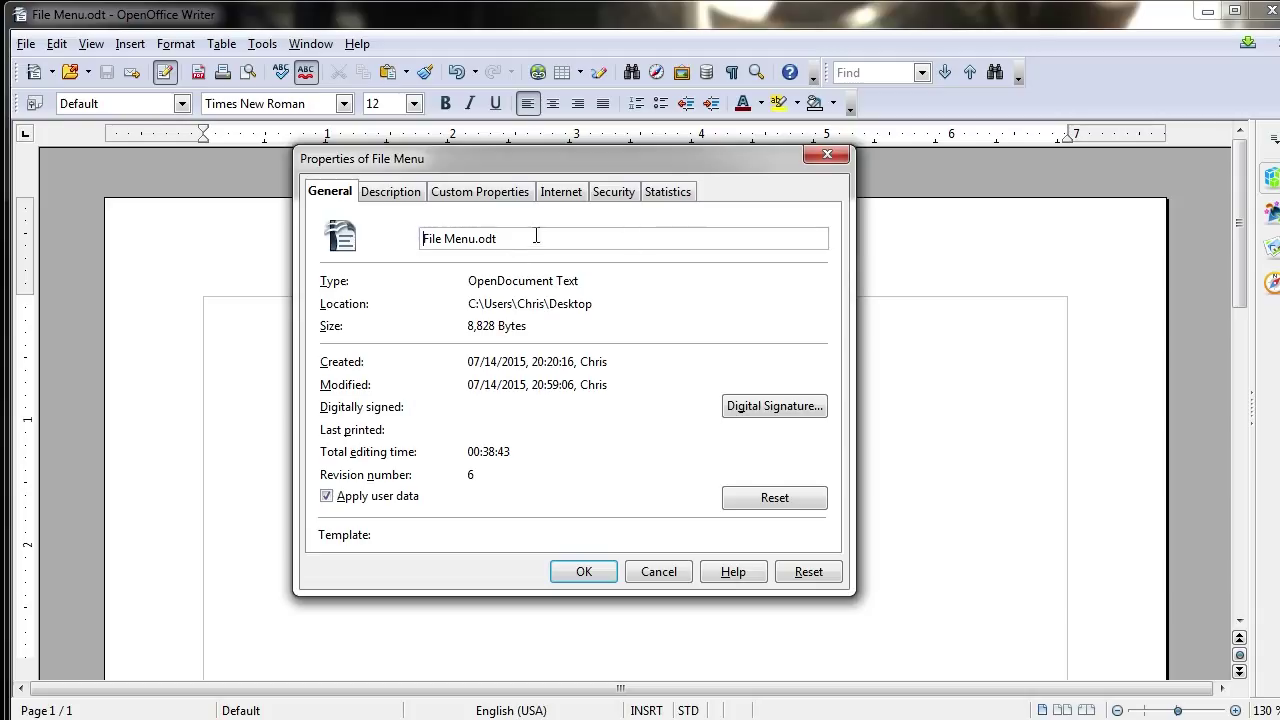
pyautogui.moveTo(534, 237); pyautogui.dragTo(369, 249)
pyautogui.click(475, 243)
pyautogui.moveTo(475, 243); pyautogui.dragTo(520, 243)
pyautogui.click(504, 244)
pyautogui.moveTo(624, 306); pyautogui.dragTo(441, 311)
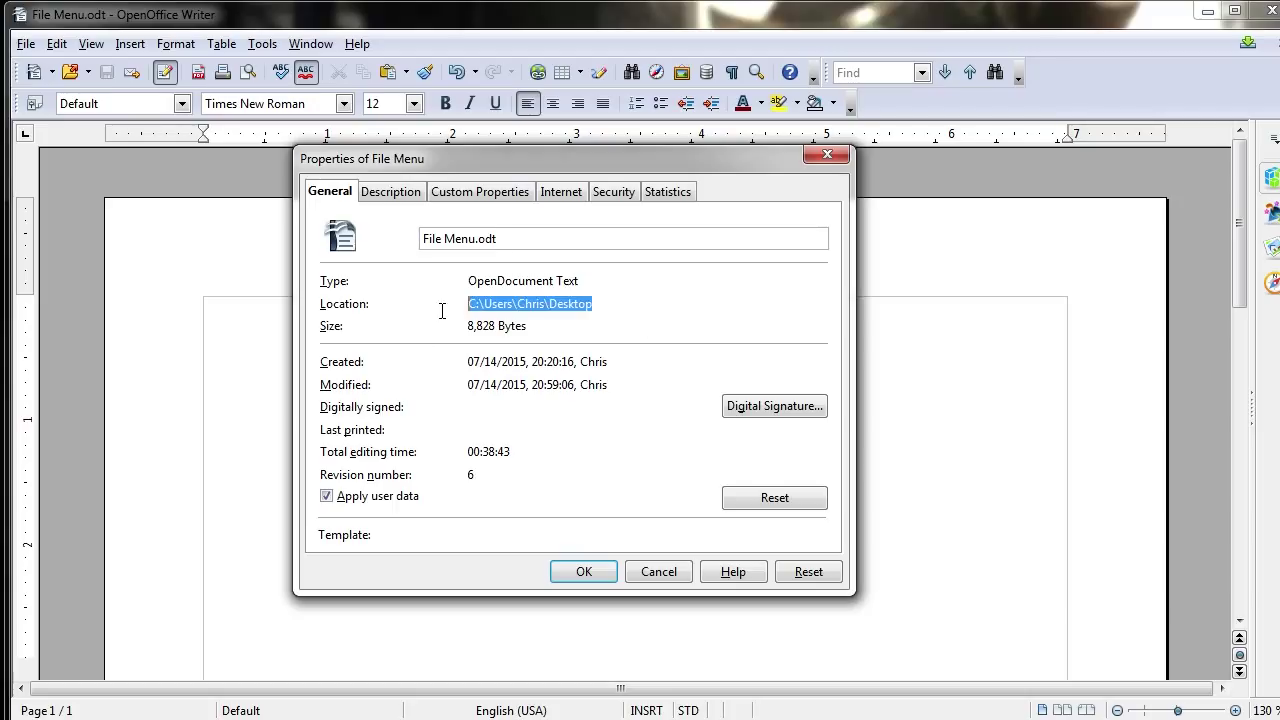
pyautogui.click(452, 310)
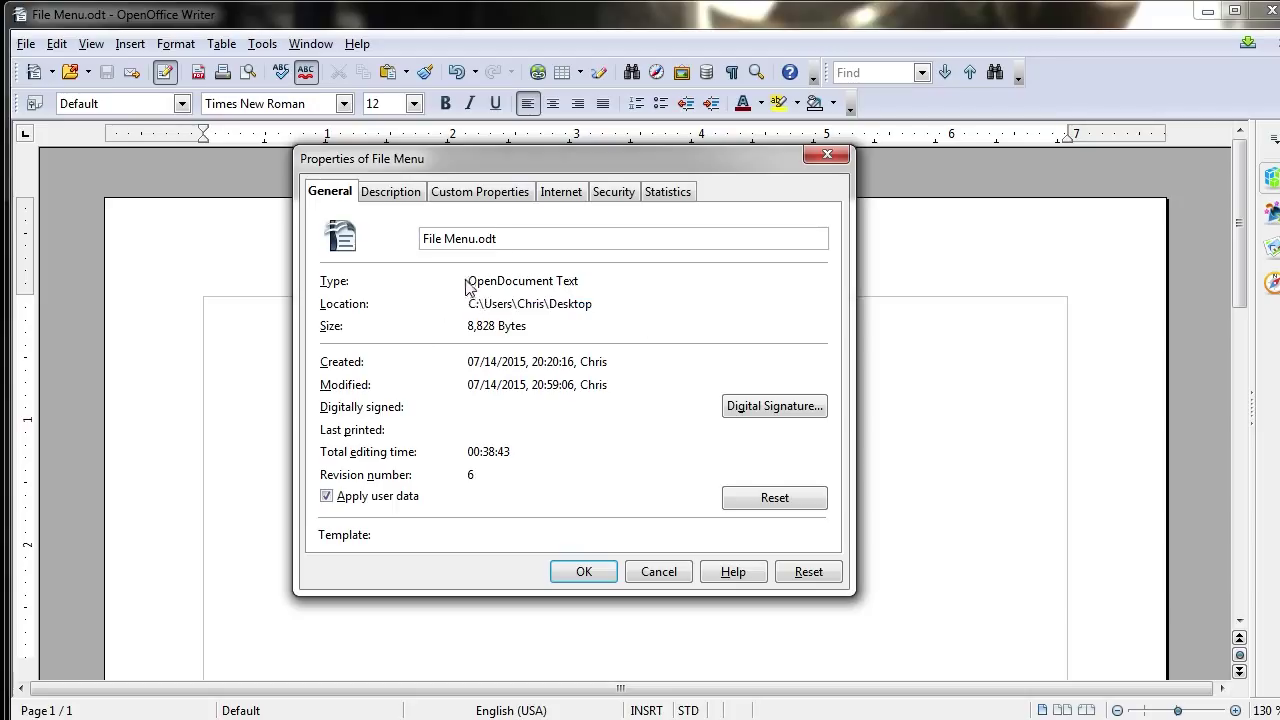
pyautogui.moveTo(590, 280); pyautogui.dragTo(458, 289)
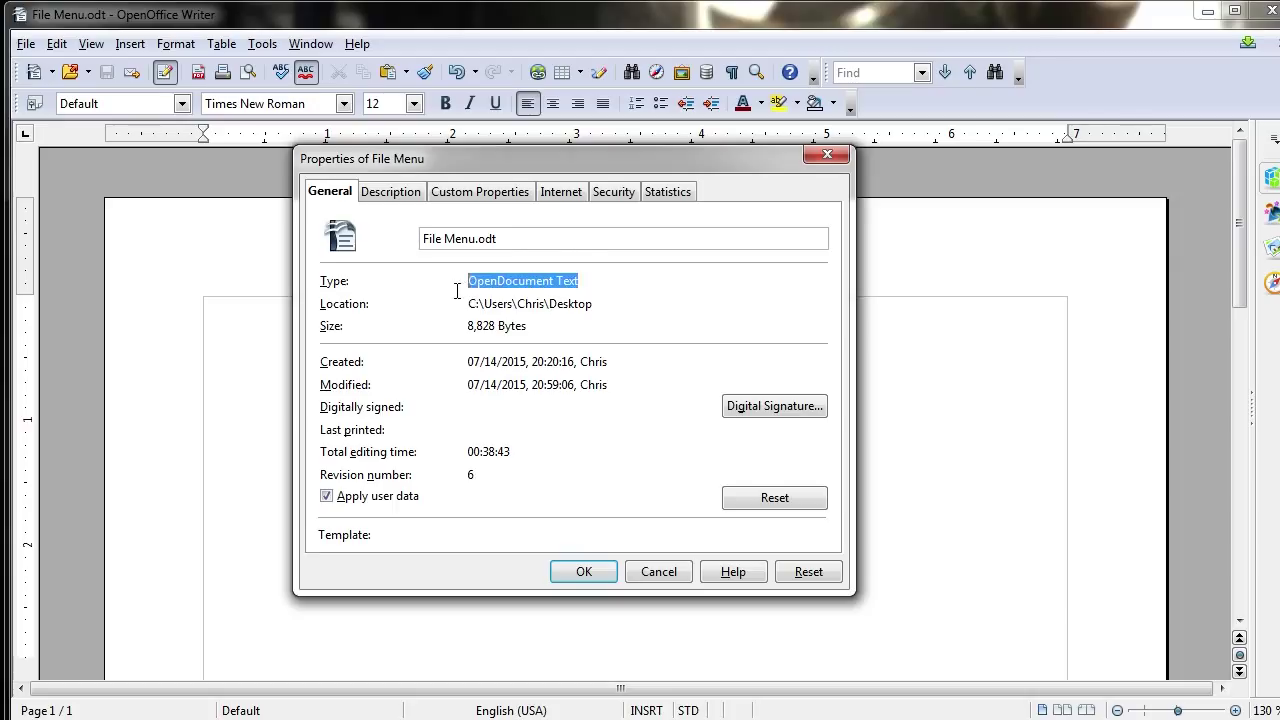
pyautogui.doubleClick(487, 239)
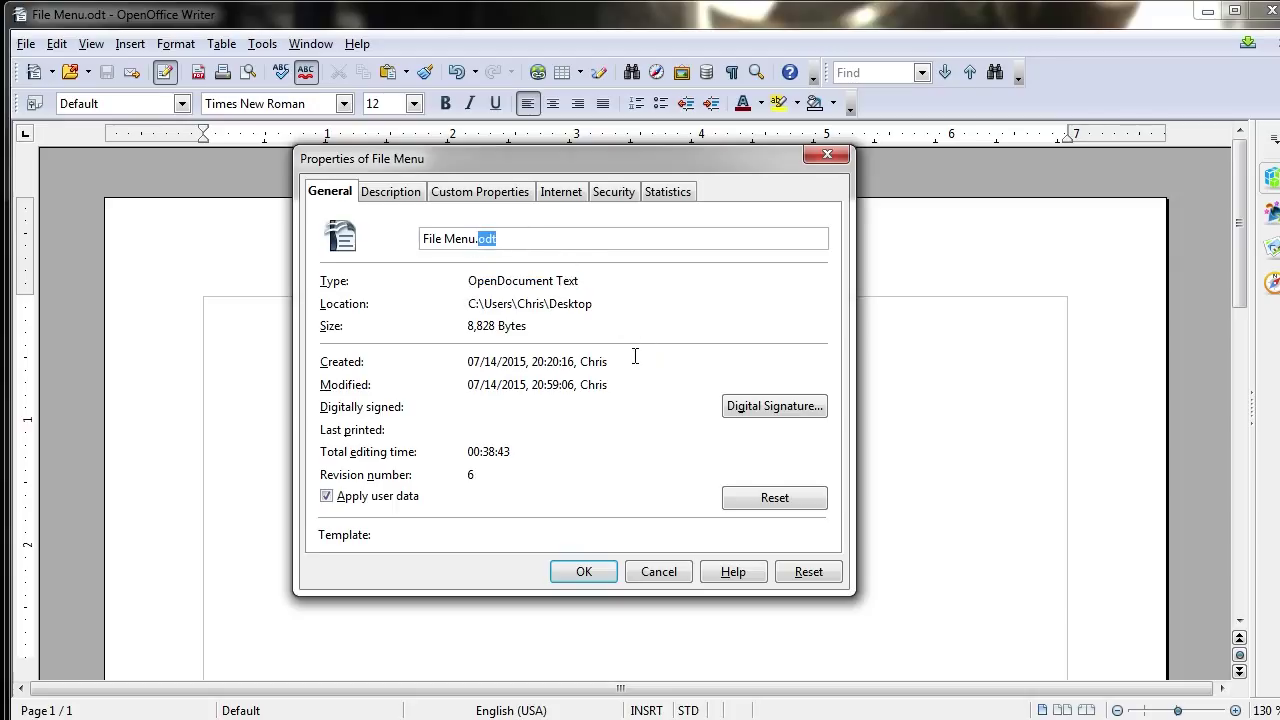
# Examine the creation date, last printed entry and revision number in the document's general properties
pyautogui.moveTo(626, 357); pyautogui.dragTo(434, 374)
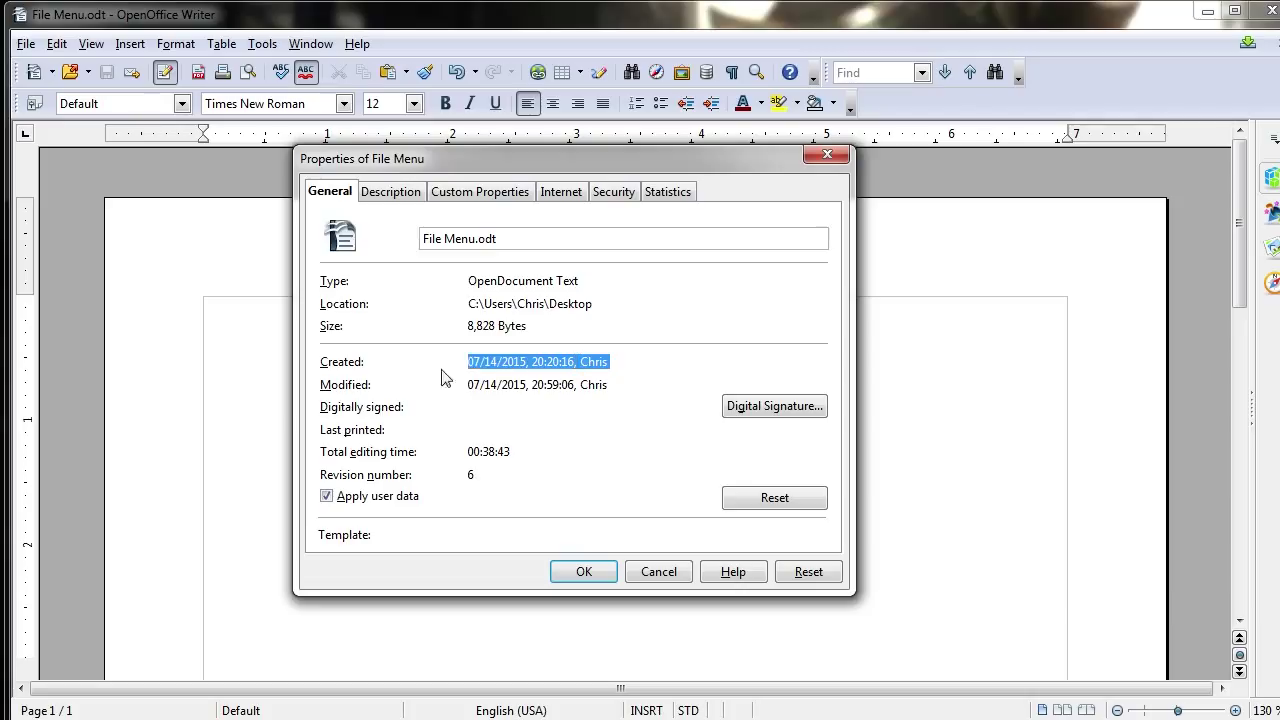
pyautogui.click(468, 366)
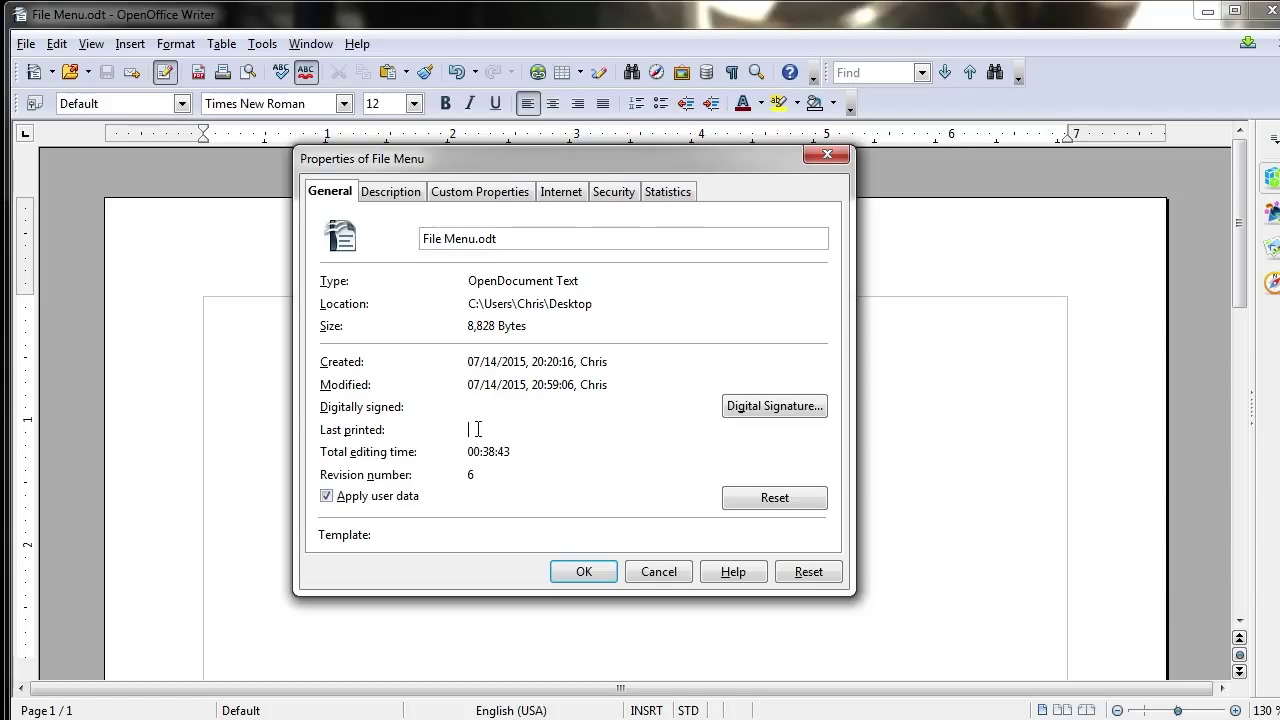
pyautogui.click(472, 428)
pyautogui.doubleClick(468, 475)
pyautogui.click(483, 474)
pyautogui.doubleClick(469, 474)
# Review the title, subject, keywords and comments fields in the document's description
pyautogui.click(384, 196)
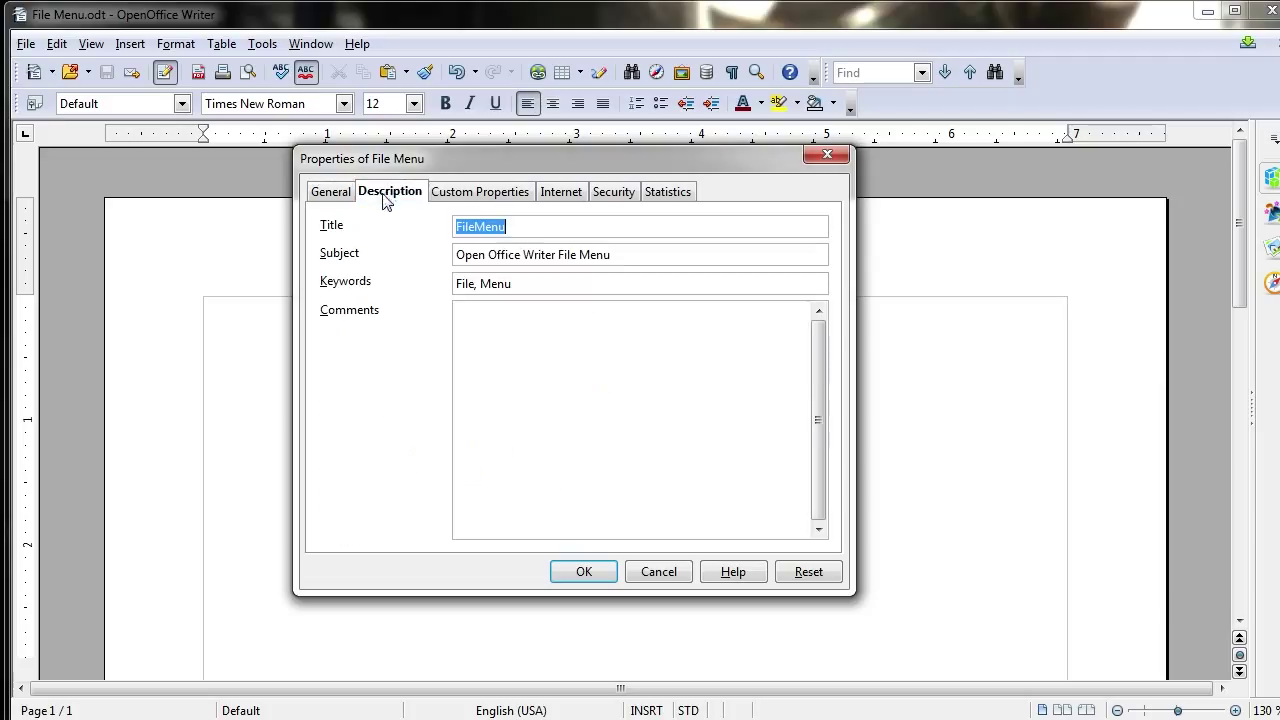
pyautogui.click(554, 231)
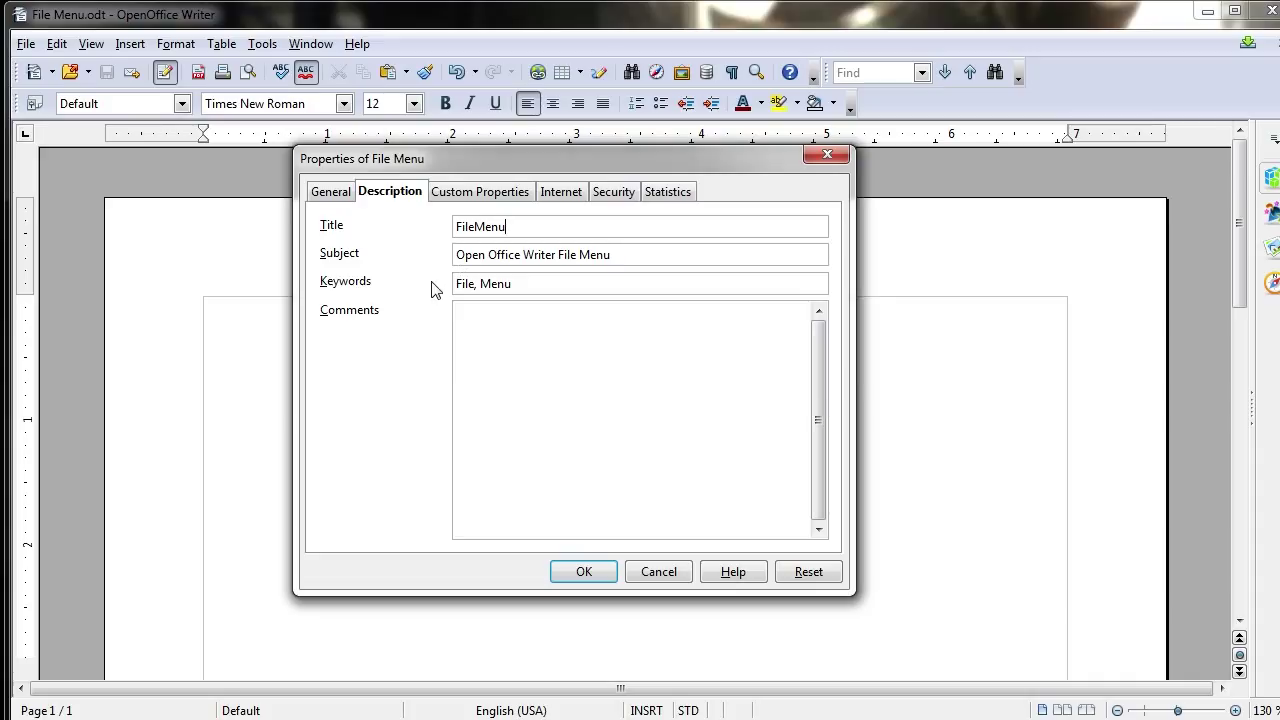
pyautogui.click(446, 200)
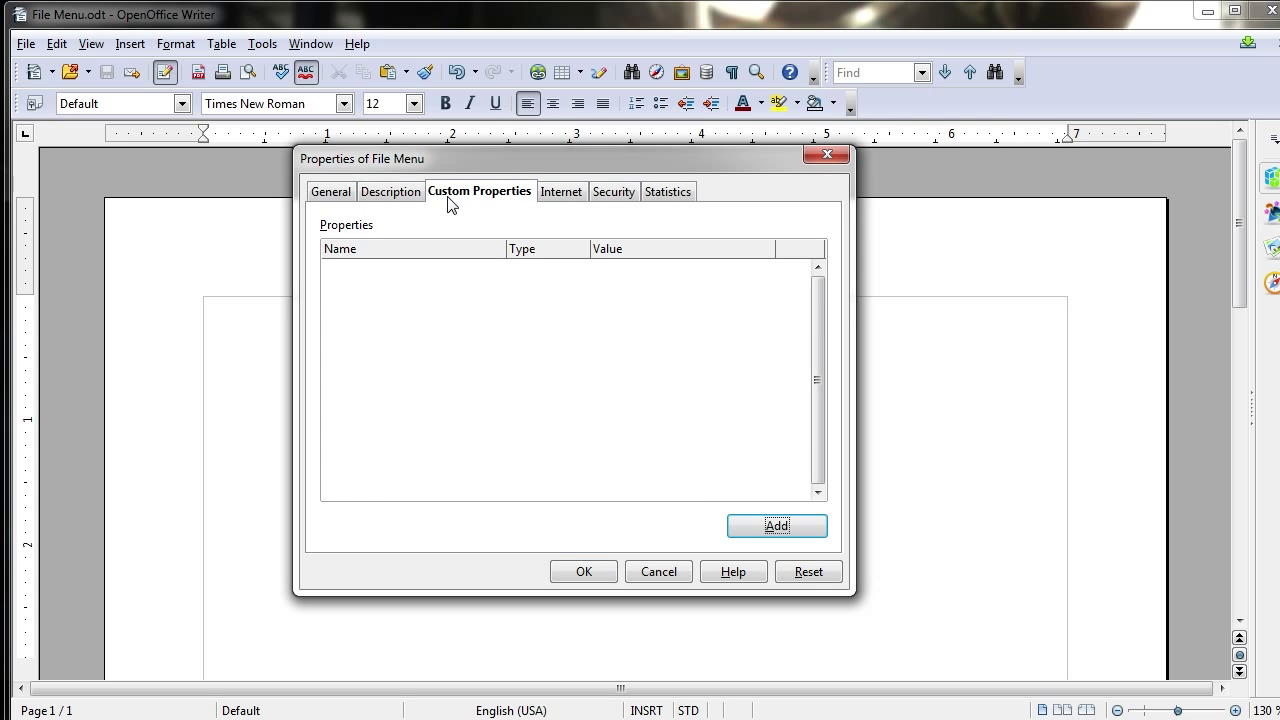
pyautogui.hotkey('ctrl', 'shift', 'Tab')
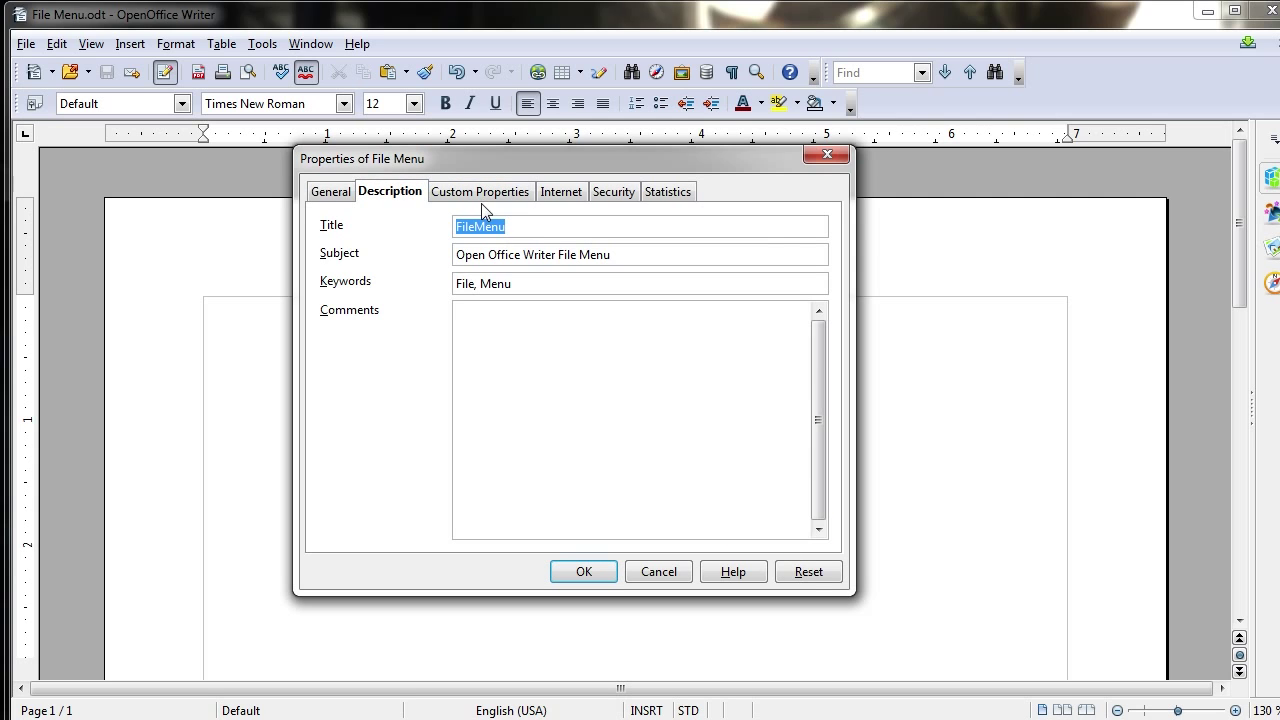
# Add a custom property of type DateTime named "Current Date and Time" to the document
pyautogui.click(481, 198)
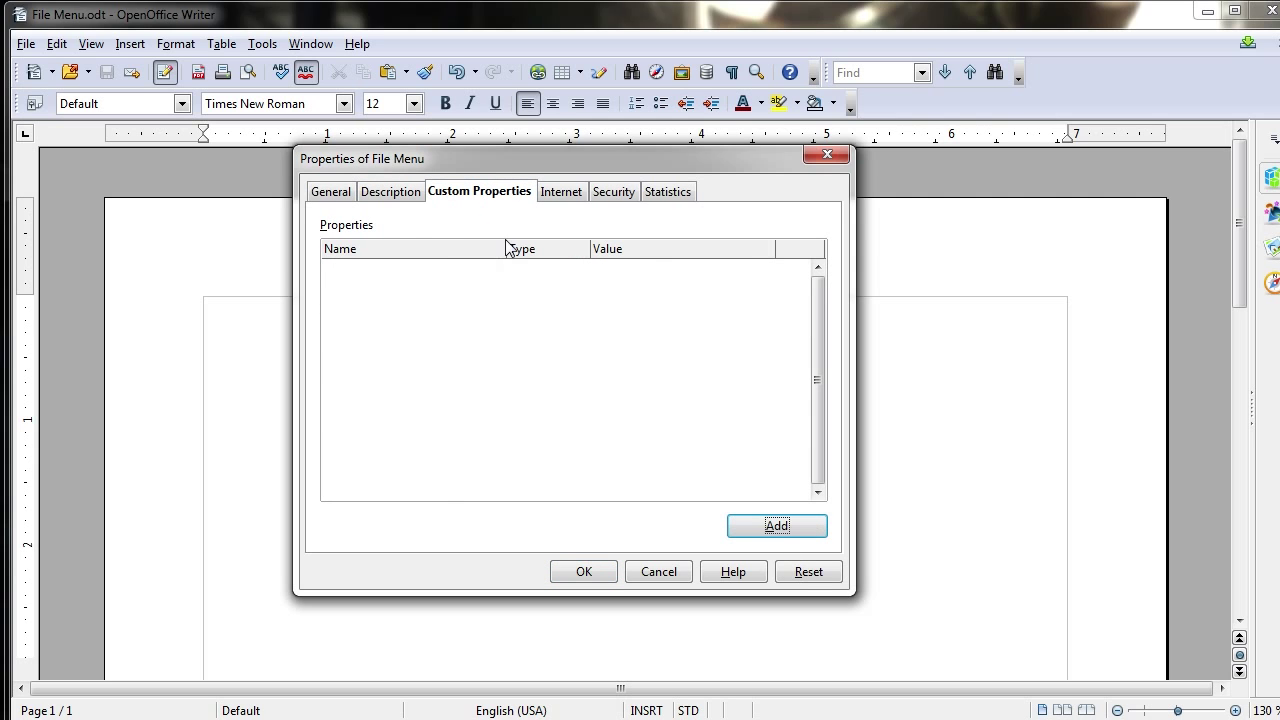
pyautogui.click(771, 528)
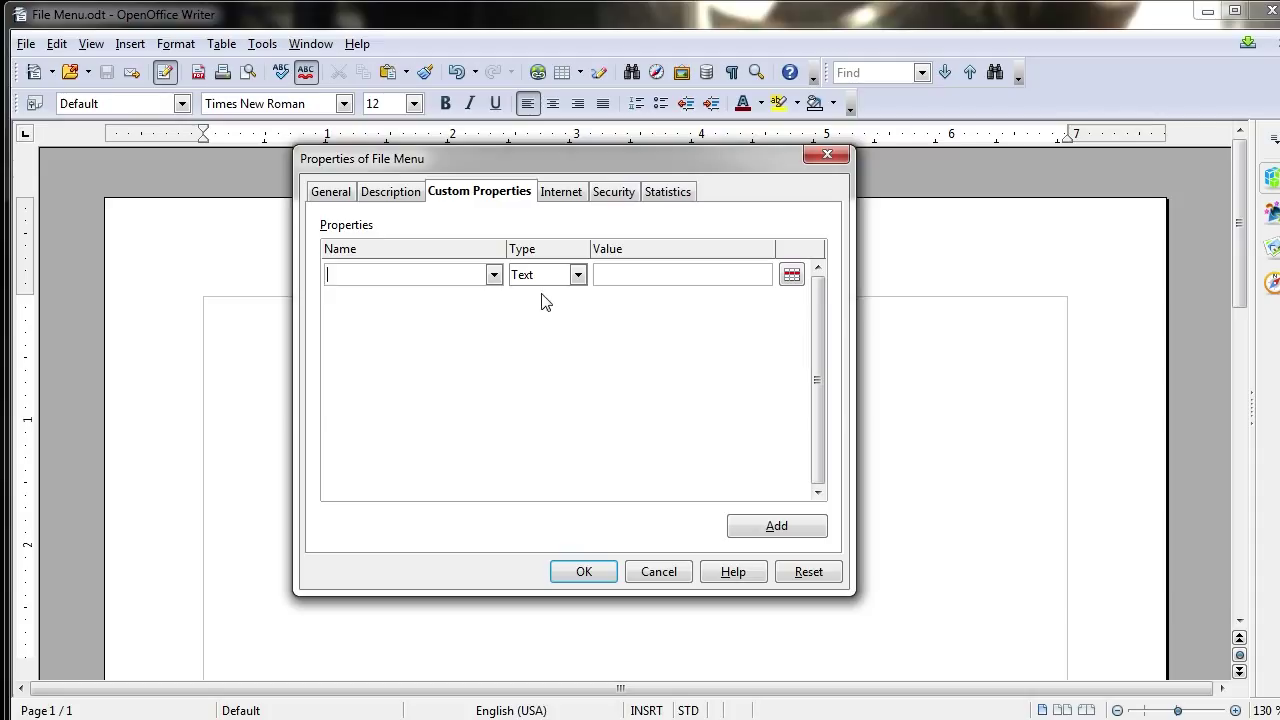
pyautogui.click(548, 276)
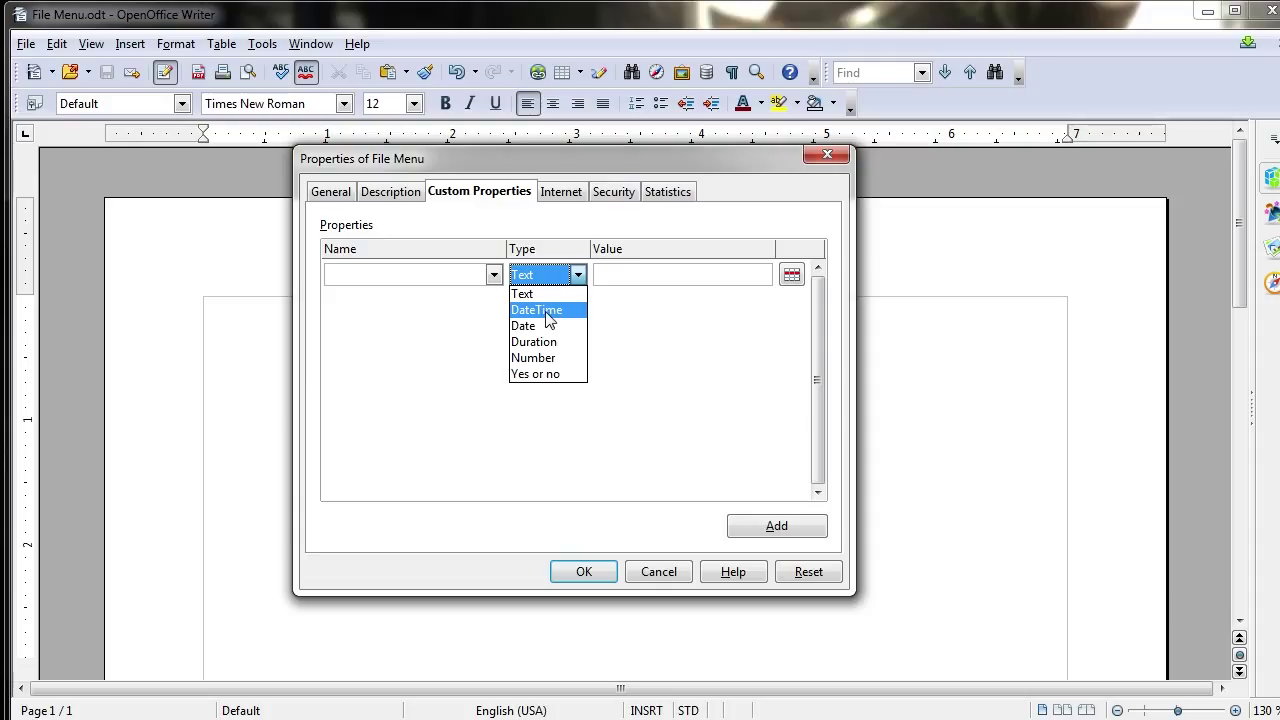
pyautogui.click(570, 284)
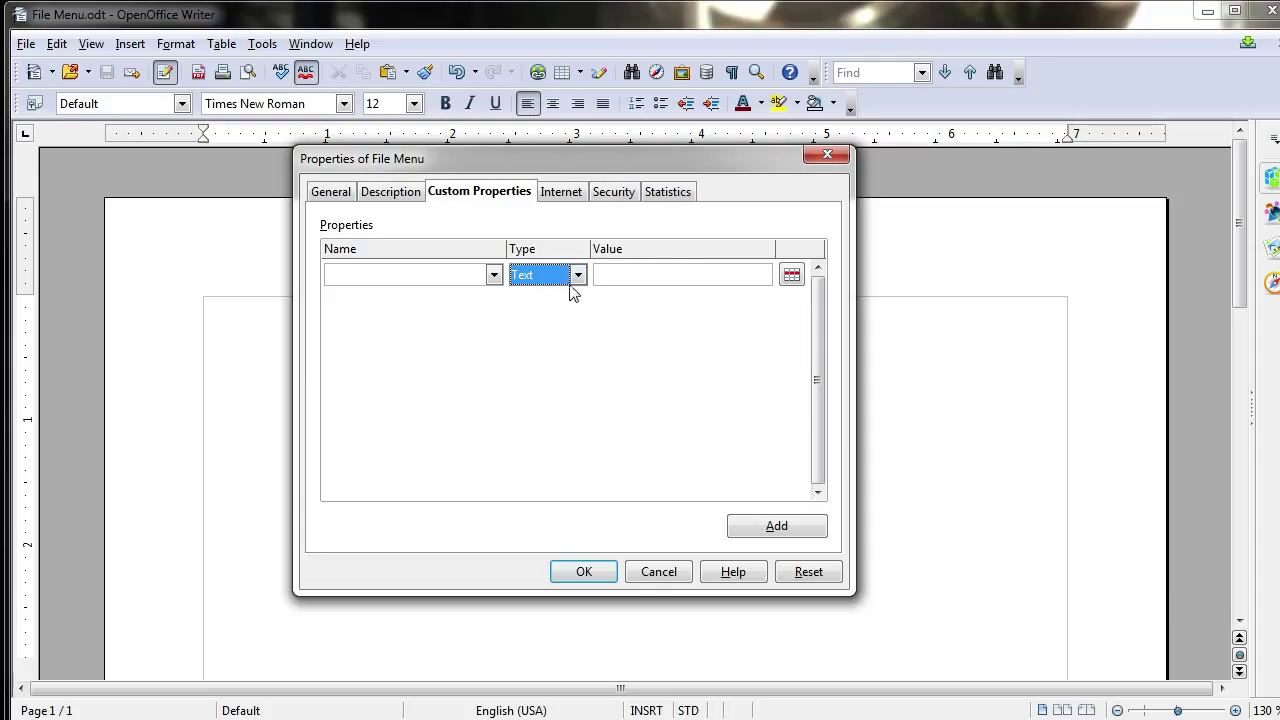
pyautogui.click(572, 286)
pyautogui.click(560, 316)
pyautogui.click(456, 273)
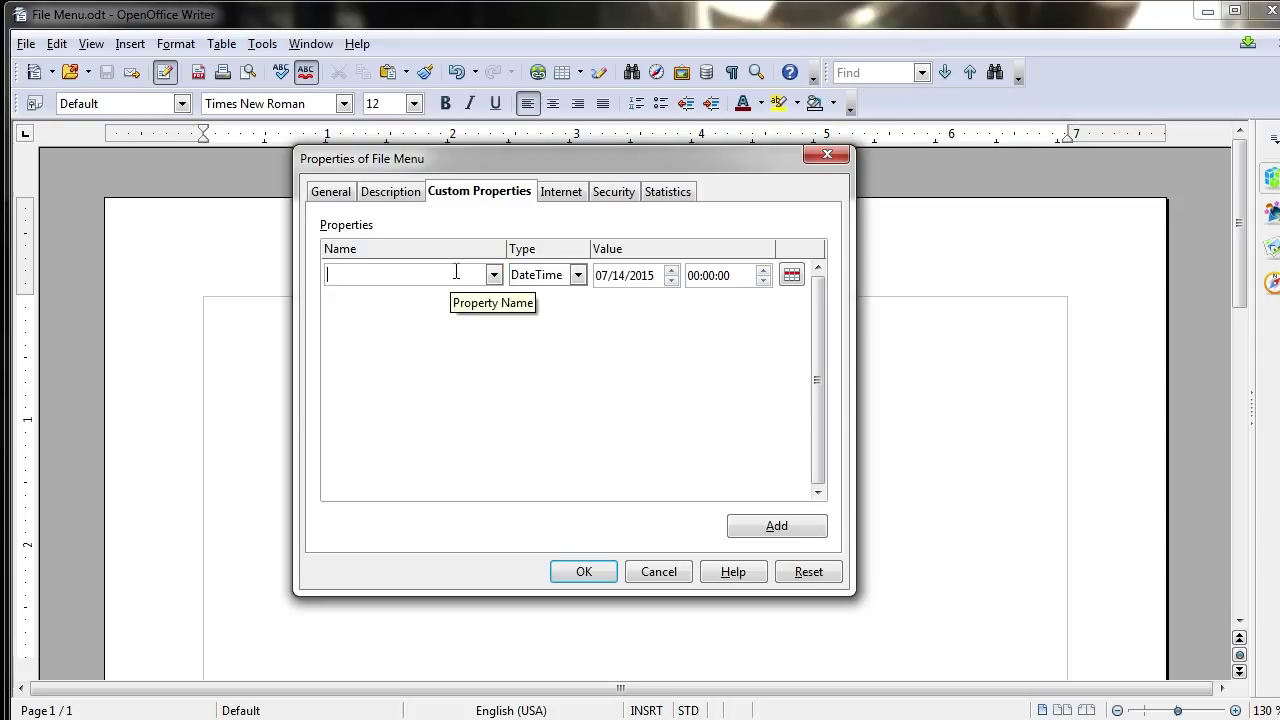
pyautogui.write('Current ')
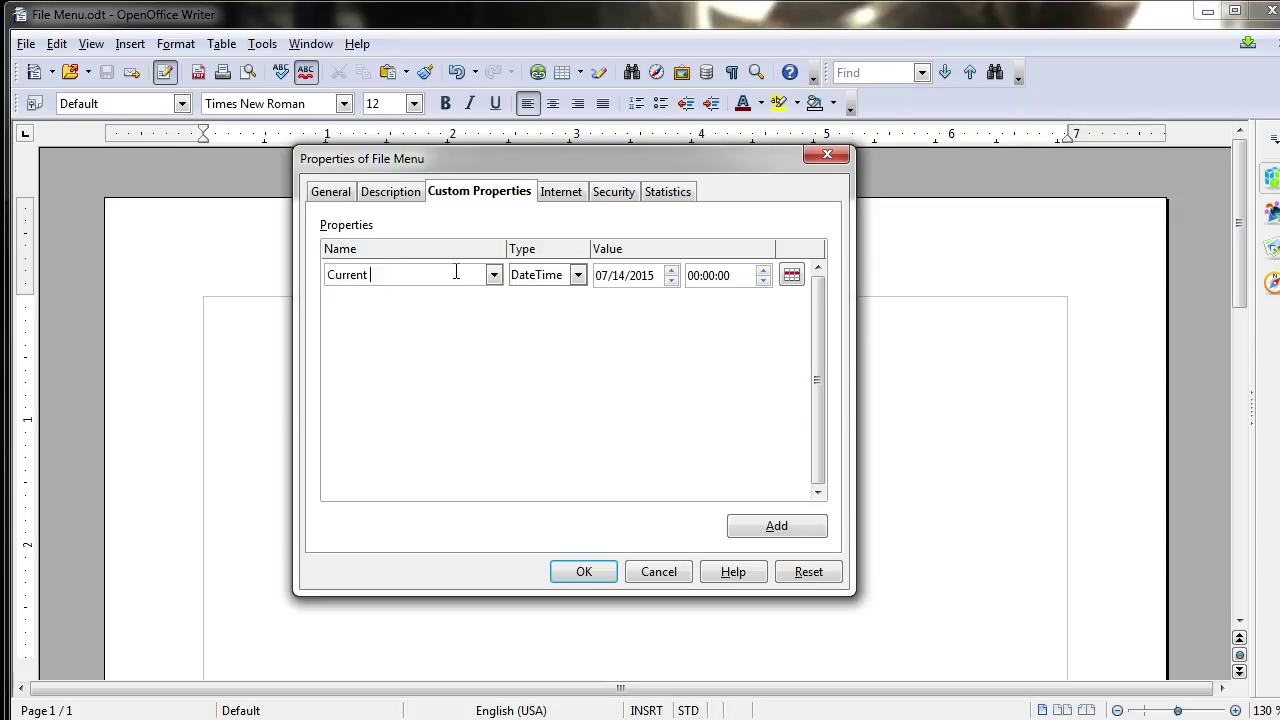
pyautogui.write('Date and Time')
# Set the hour of the custom DateTime property's value to 10
pyautogui.moveTo(695, 278); pyautogui.dragTo(720, 280)
pyautogui.press('Home')
pyautogui.press('Delete')
pyautogui.press('Delete')
pyautogui.press('Delete')
pyautogui.write('10:')
# Try the refresh and redirect options in the document's Internet properties and return to Do not refresh automatically
pyautogui.click(553, 196)
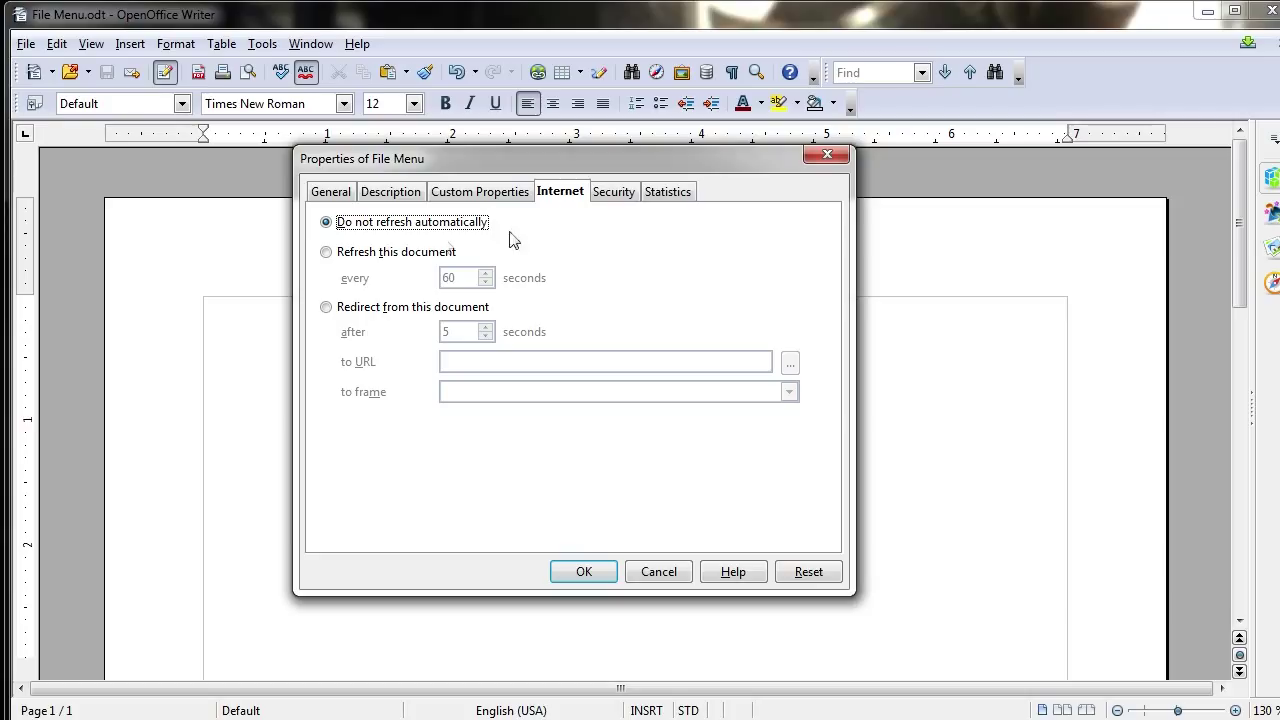
pyautogui.click(421, 258)
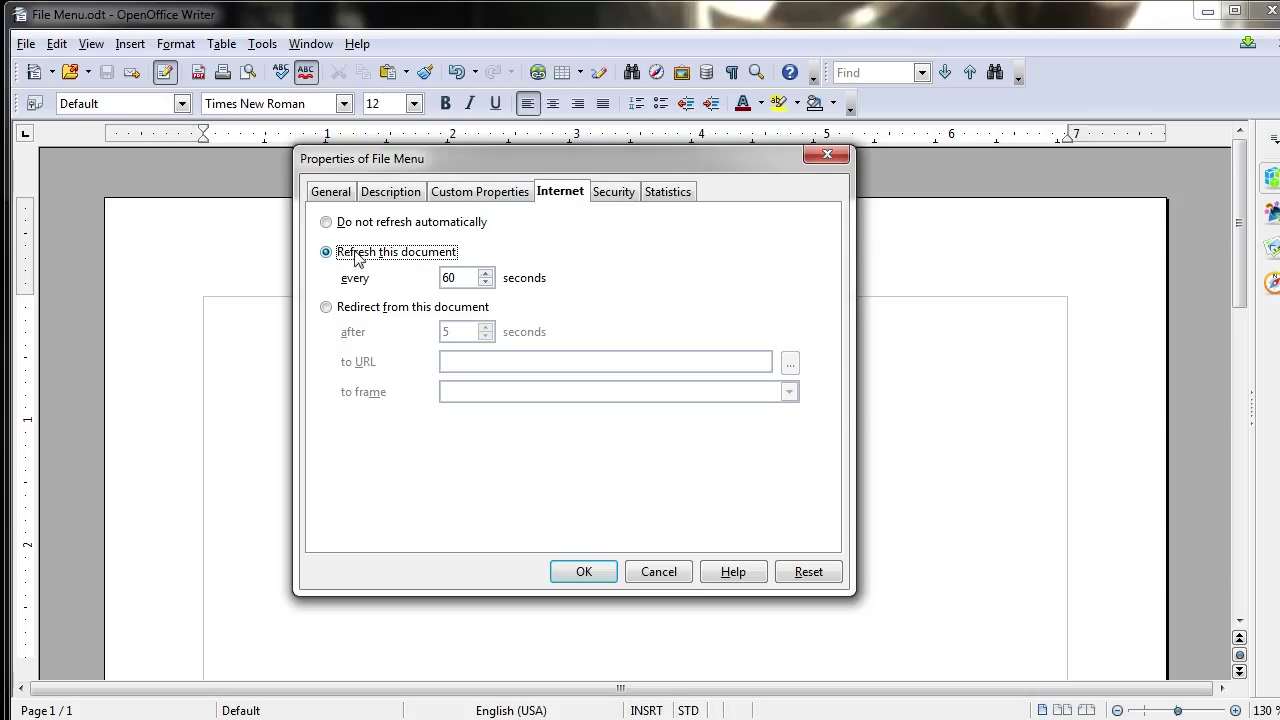
pyautogui.click(398, 310)
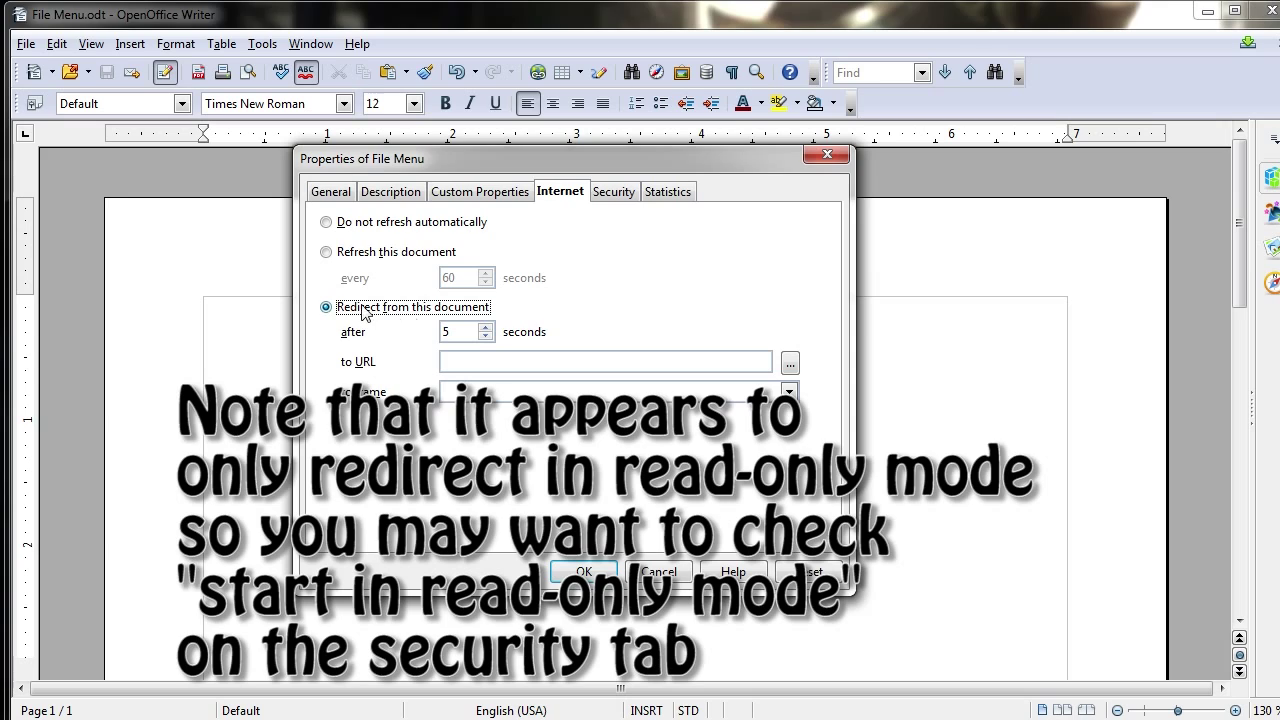
pyautogui.click(464, 356)
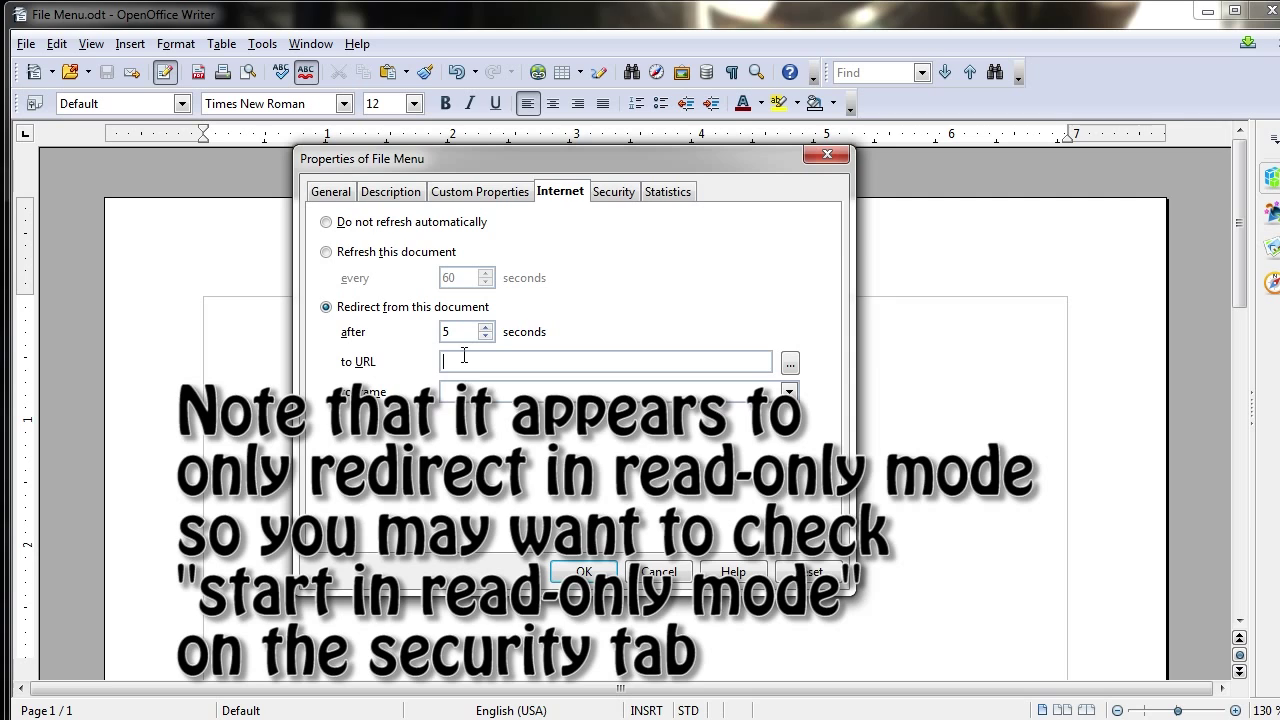
pyautogui.click(326, 221)
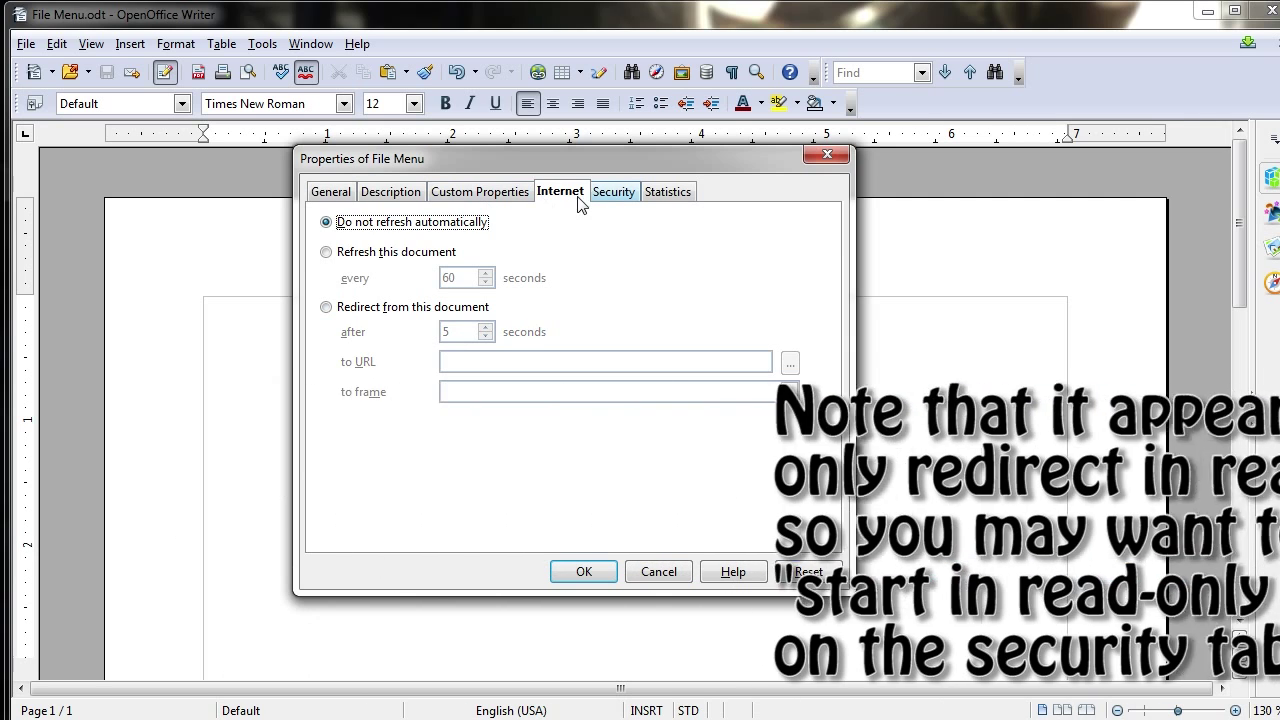
# Try Open file read-only in the Security properties, view the password protection dialog without setting a password, and disable read-only again
pyautogui.click(610, 191)
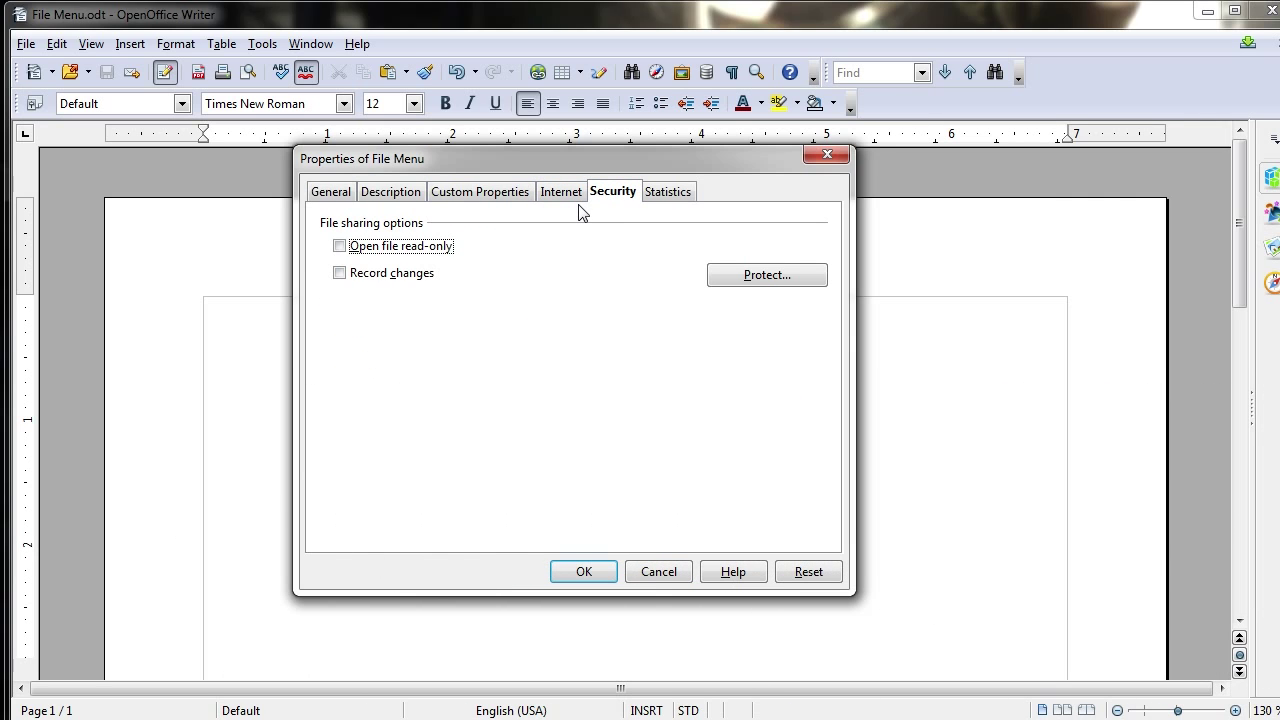
pyautogui.click(447, 249)
pyautogui.click(751, 284)
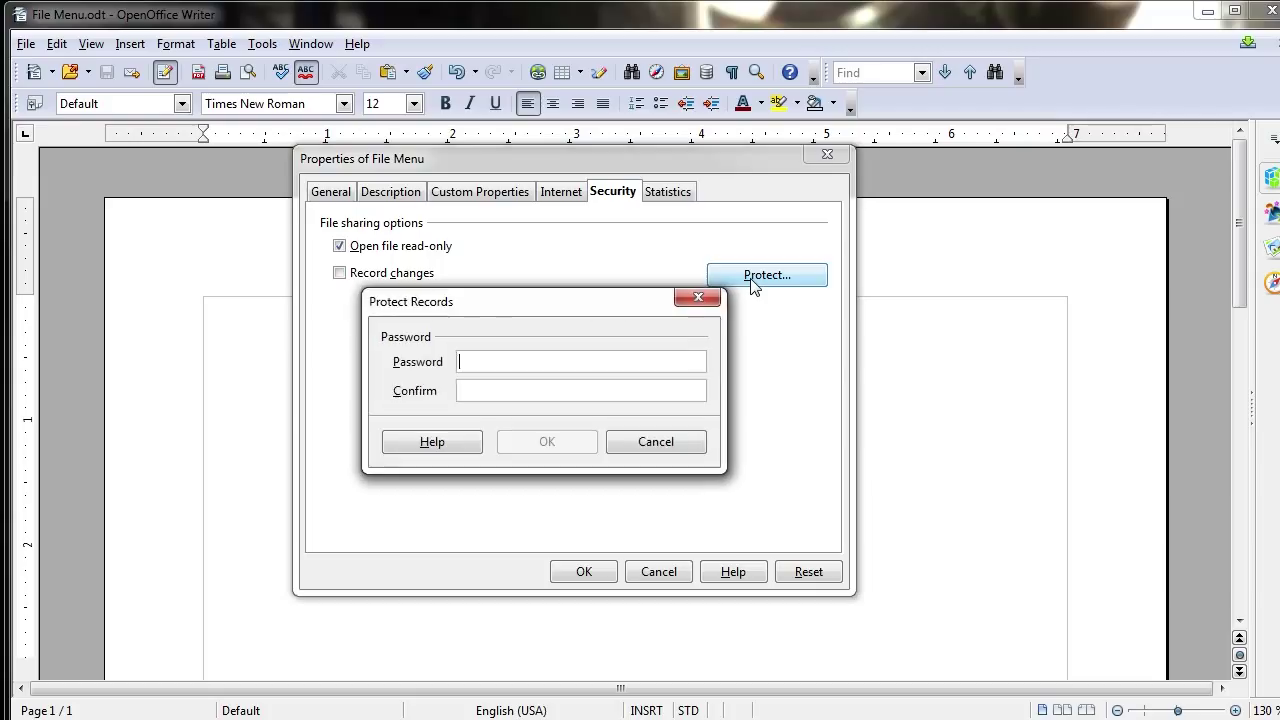
pyautogui.moveTo(630, 309); pyautogui.dragTo(669, 354)
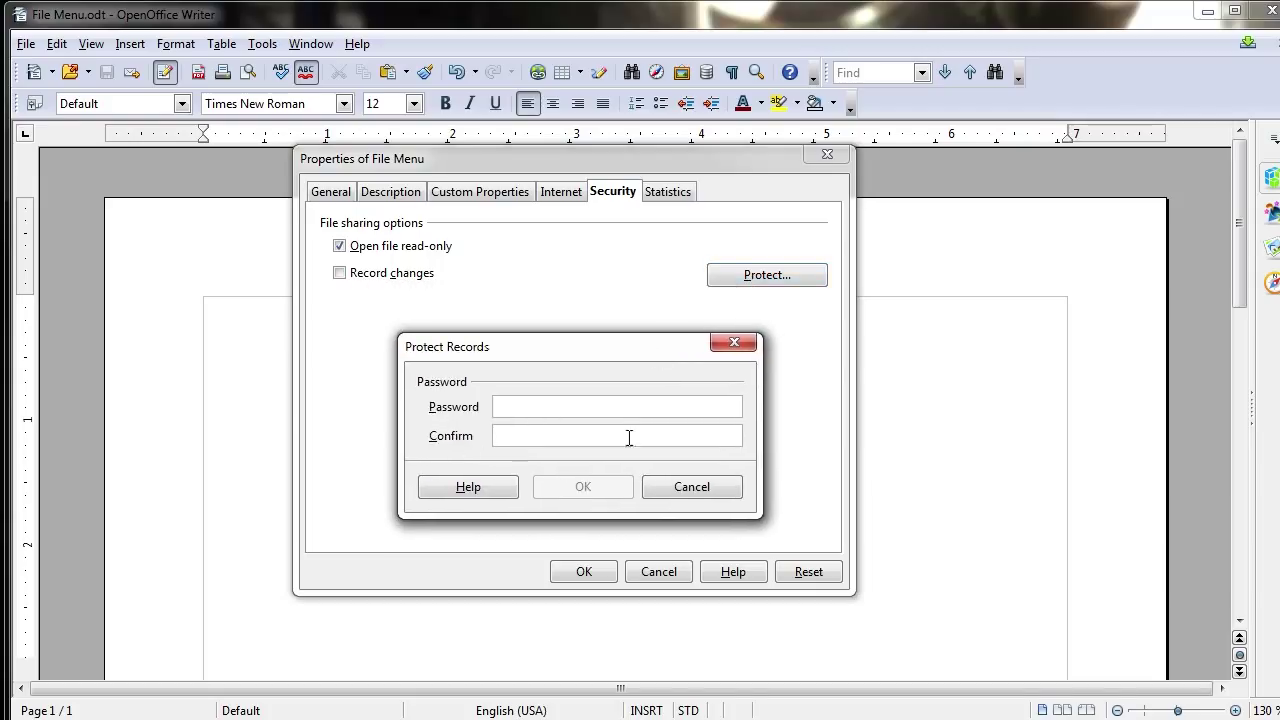
pyautogui.click(672, 486)
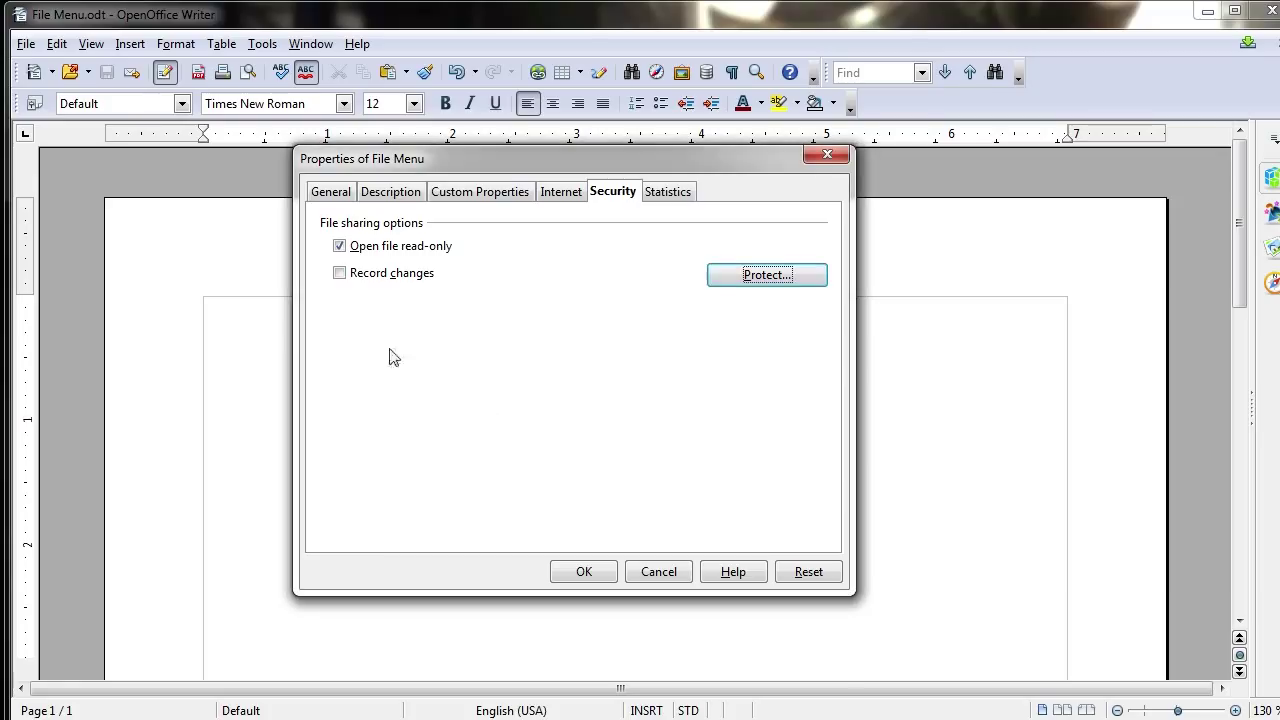
pyautogui.click(392, 248)
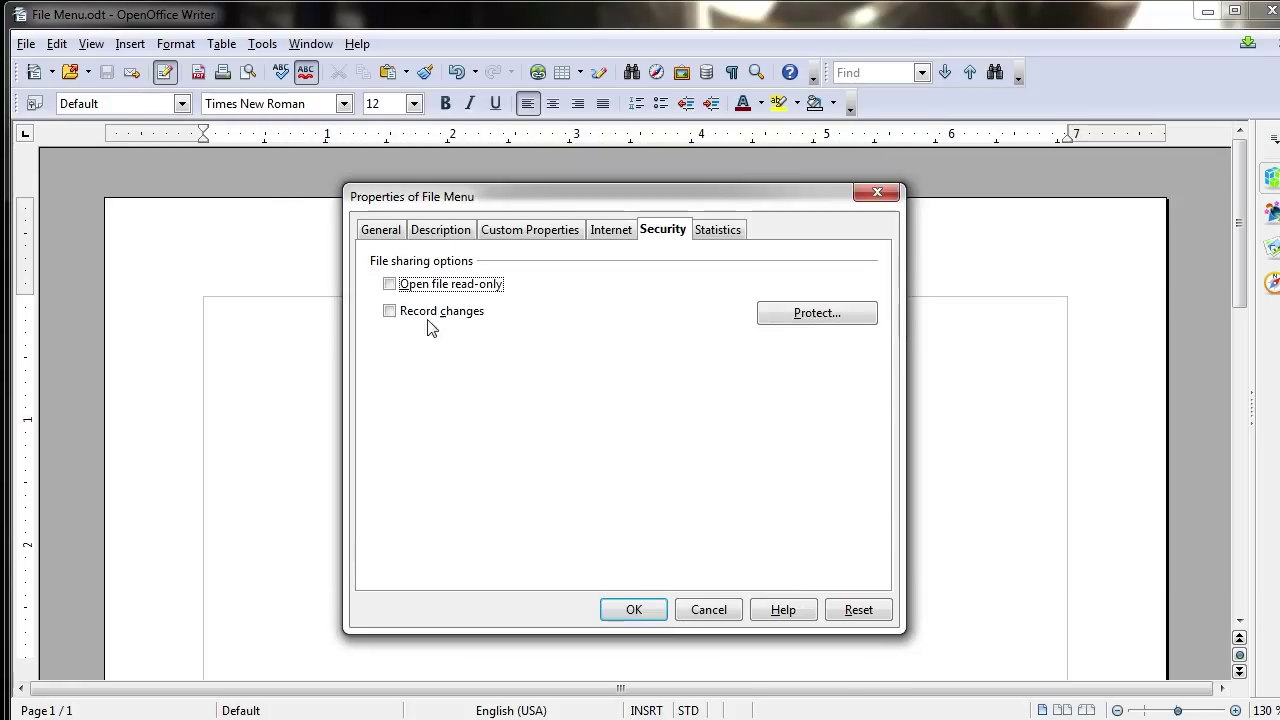
# Enable Record changes for the document and enter the test lines "Asdfokasdf" and "sdfijdsfij" on the page
pyautogui.click(430, 312)
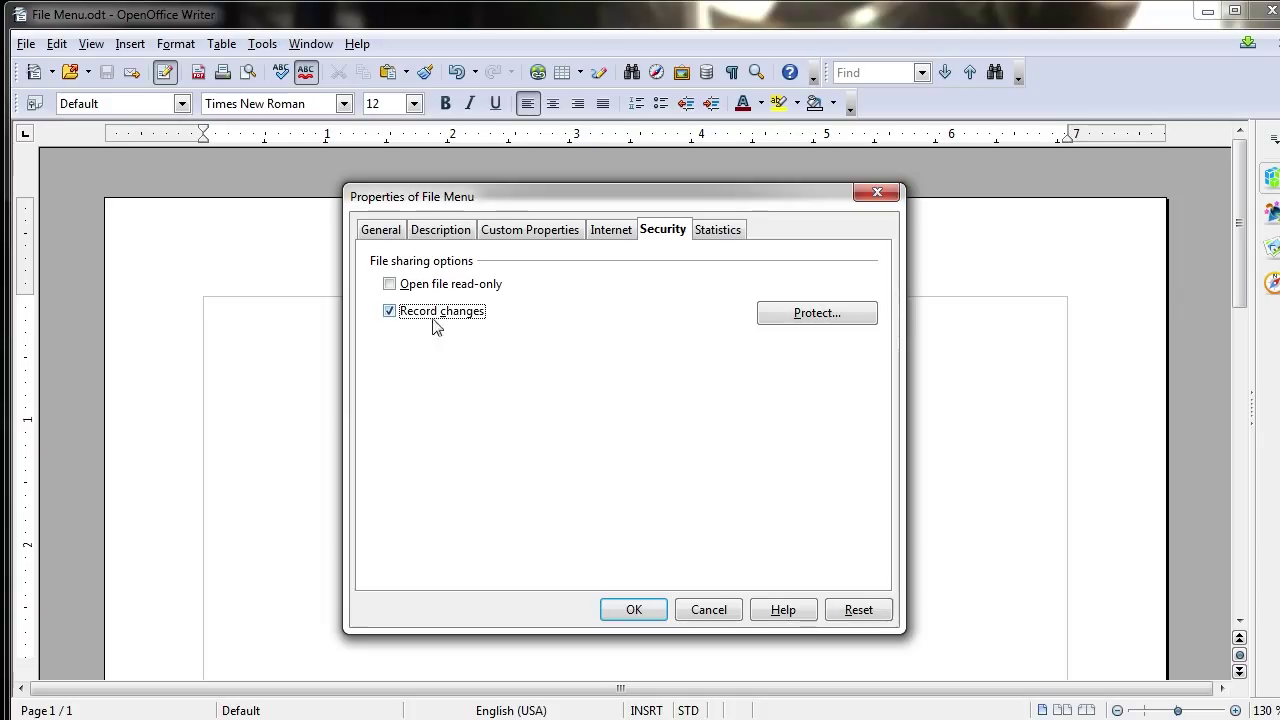
pyautogui.click(630, 609)
pyautogui.write('asdfokasdf')
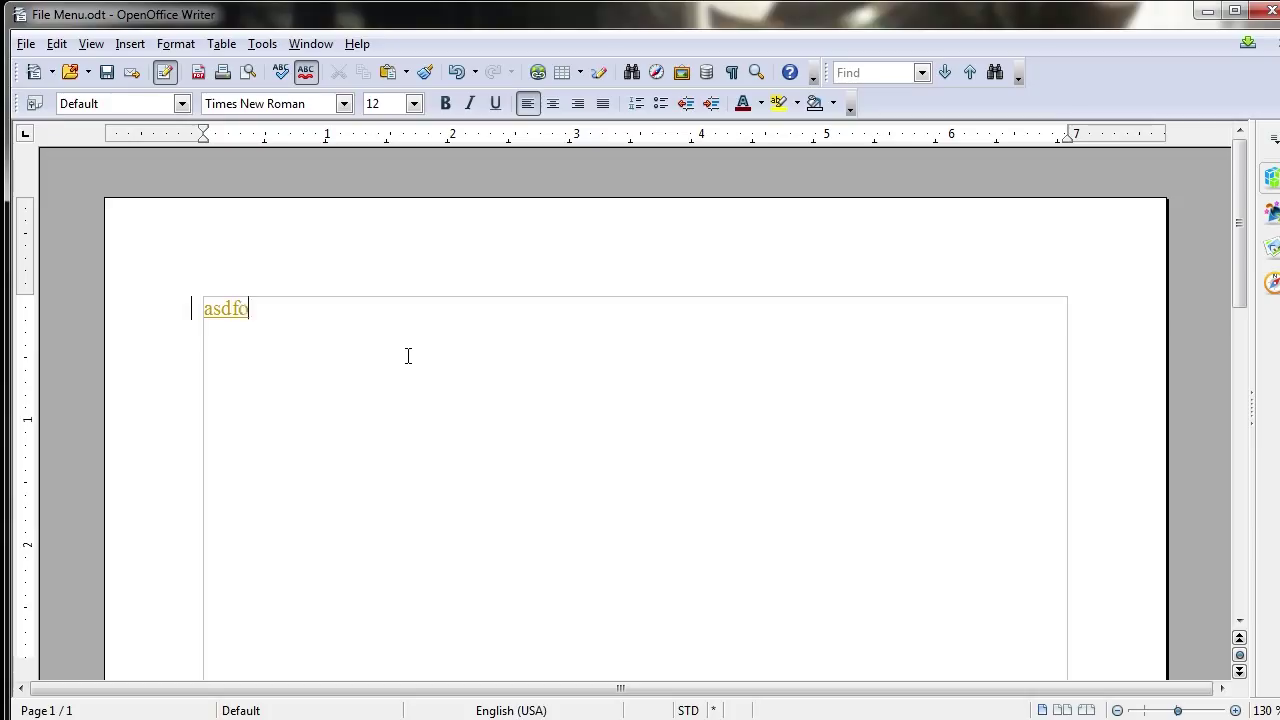
pyautogui.press('Return')
pyautogui.write('sdfijdsfij')
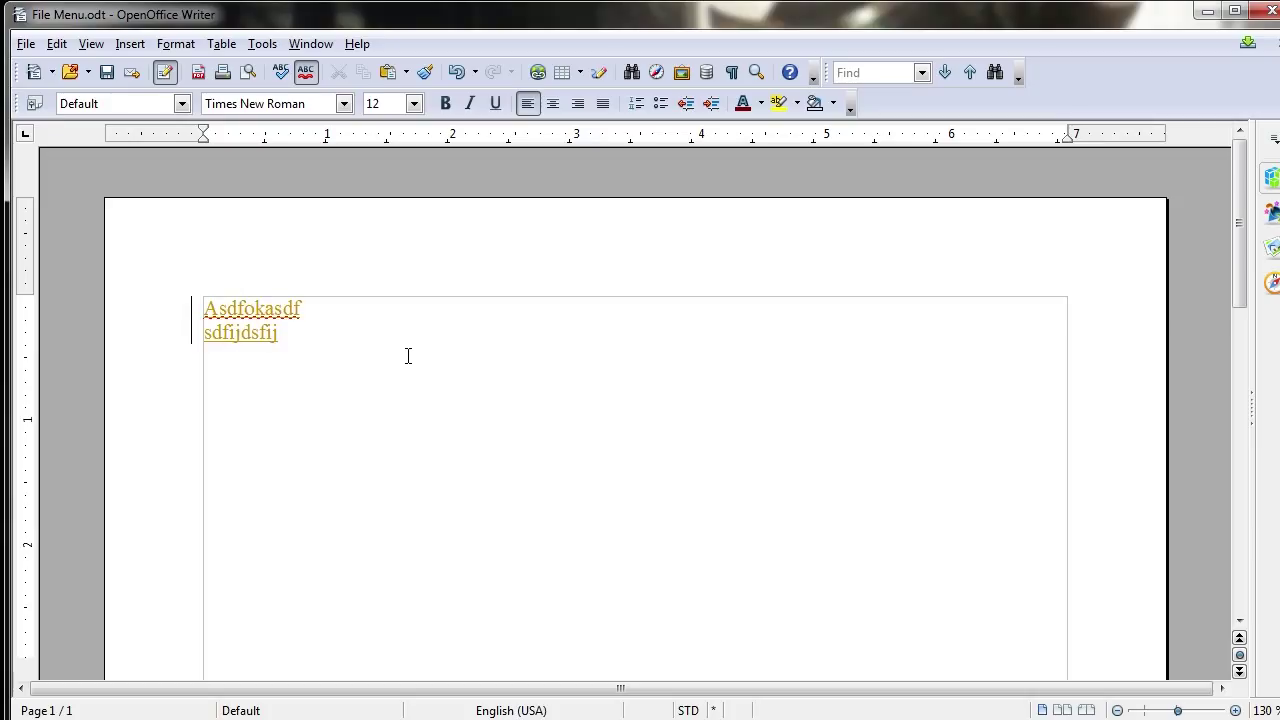
pyautogui.moveTo(266, 304)
# Reopen the document's properties and view its statistics
pyautogui.click(27, 44)
pyautogui.click(156, 406)
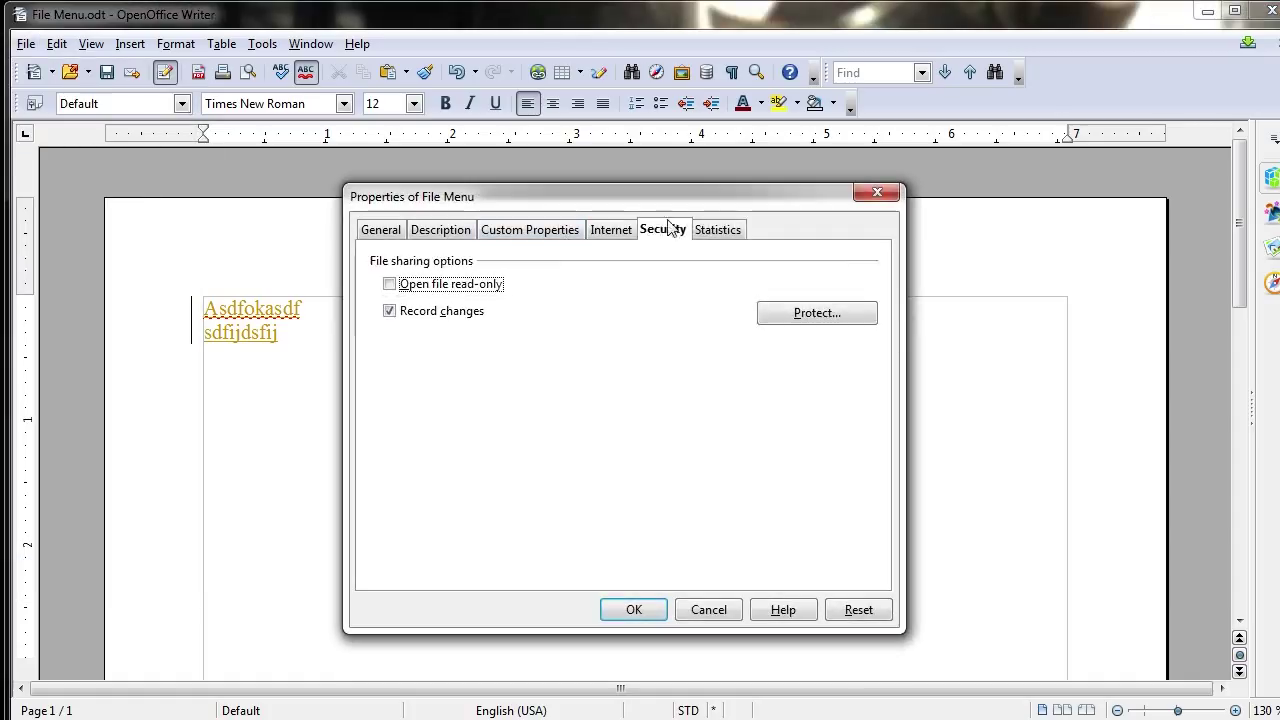
pyautogui.click(702, 232)
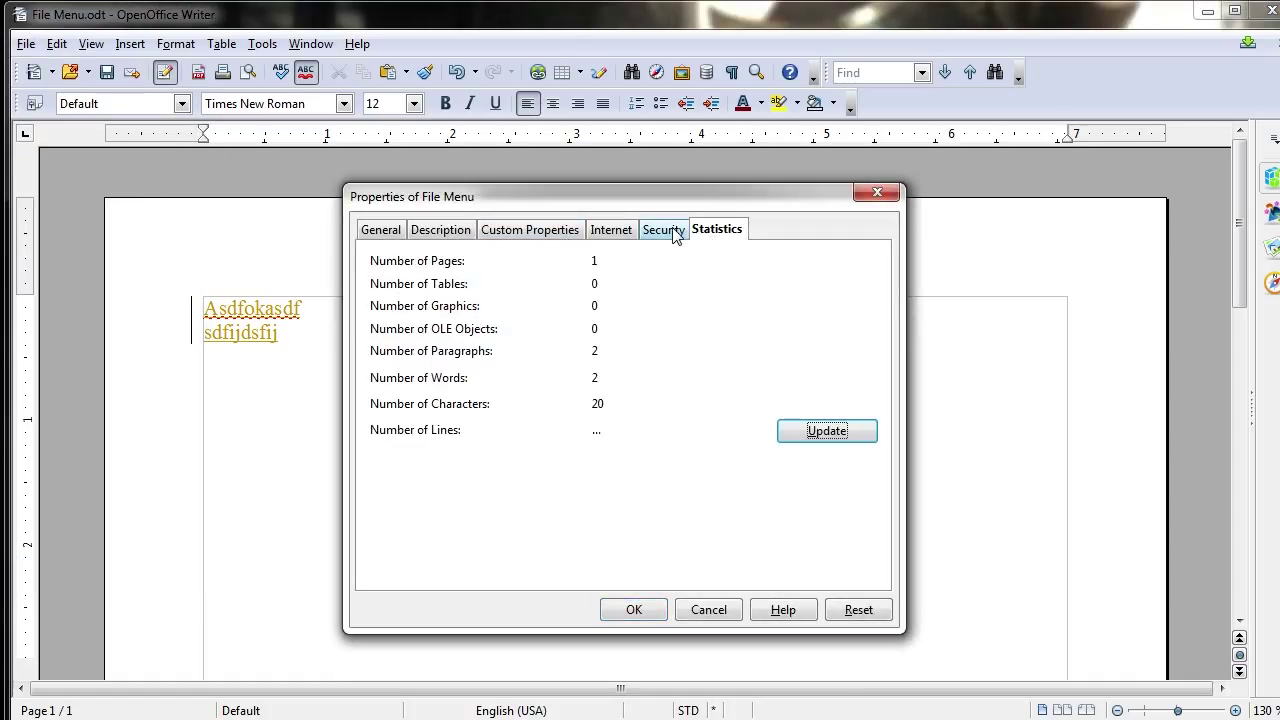